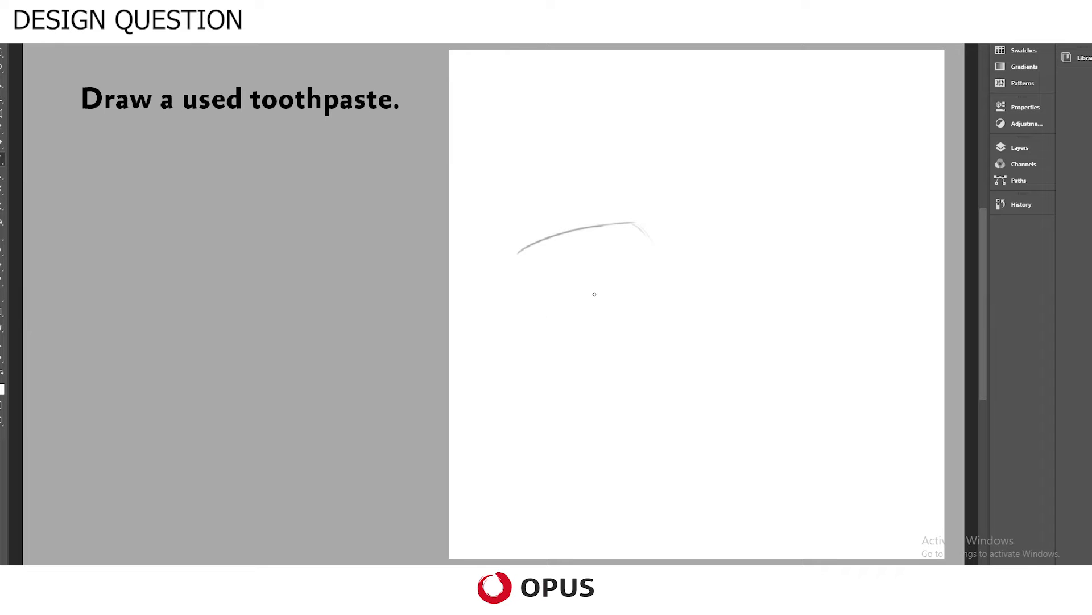
Step: Sketch the tube's box-like squeezed left end with its slanted side, top and right edges
{"action": "mouse_move", "coordinate": [506, 263]}
{"action": "left_mouse_down"}
{"action": "mouse_move", "coordinate": [510, 301]}
{"action": "mouse_move", "coordinate": [504, 266]}
{"action": "mouse_move", "coordinate": [576, 266]}
{"action": "mouse_move", "coordinate": [569, 280]}
{"action": "mouse_move", "coordinate": [580, 269]}
{"action": "mouse_move", "coordinate": [555, 316]}
{"action": "left_mouse_up"}
{"action": "mouse_move", "coordinate": [506, 263]}
{"action": "left_mouse_down"}
{"action": "mouse_move", "coordinate": [555, 361]}
{"action": "mouse_move", "coordinate": [545, 347]}
{"action": "mouse_move", "coordinate": [603, 353]}
{"action": "left_mouse_up"}
{"action": "mouse_move", "coordinate": [503, 258]}
{"action": "left_mouse_down"}
{"action": "mouse_move", "coordinate": [560, 254]}
{"action": "mouse_move", "coordinate": [557, 322]}
{"action": "left_mouse_up"}
{"action": "left_click_drag", "start_coordinate": [576, 281], "coordinate": [557, 335]}
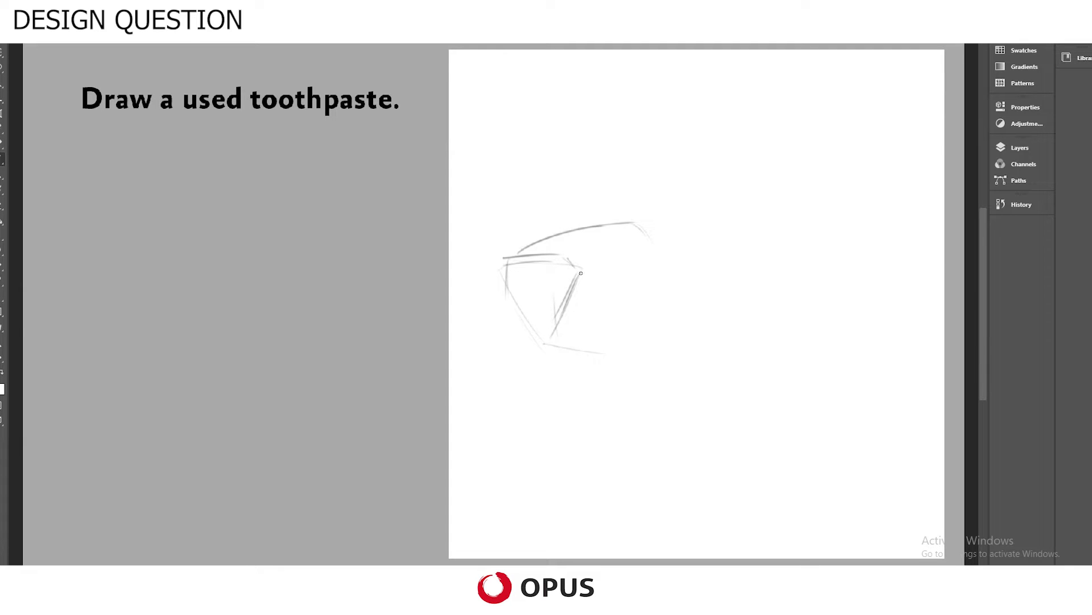
Step: Draw the tube body's top edge rising right, its lower edge and right end, and a faint curve below
{"action": "left_click_drag", "start_coordinate": [562, 257], "coordinate": [660, 211]}
{"action": "mouse_move", "coordinate": [591, 223]}
{"action": "left_mouse_down"}
{"action": "mouse_move", "coordinate": [645, 206]}
{"action": "mouse_move", "coordinate": [672, 256]}
{"action": "left_mouse_up"}
{"action": "left_click_drag", "start_coordinate": [551, 329], "coordinate": [595, 294]}
{"action": "left_click_drag", "start_coordinate": [580, 306], "coordinate": [666, 272]}
{"action": "mouse_move", "coordinate": [663, 215]}
{"action": "left_mouse_down"}
{"action": "mouse_move", "coordinate": [672, 273]}
{"action": "mouse_move", "coordinate": [729, 260]}
{"action": "left_mouse_up"}
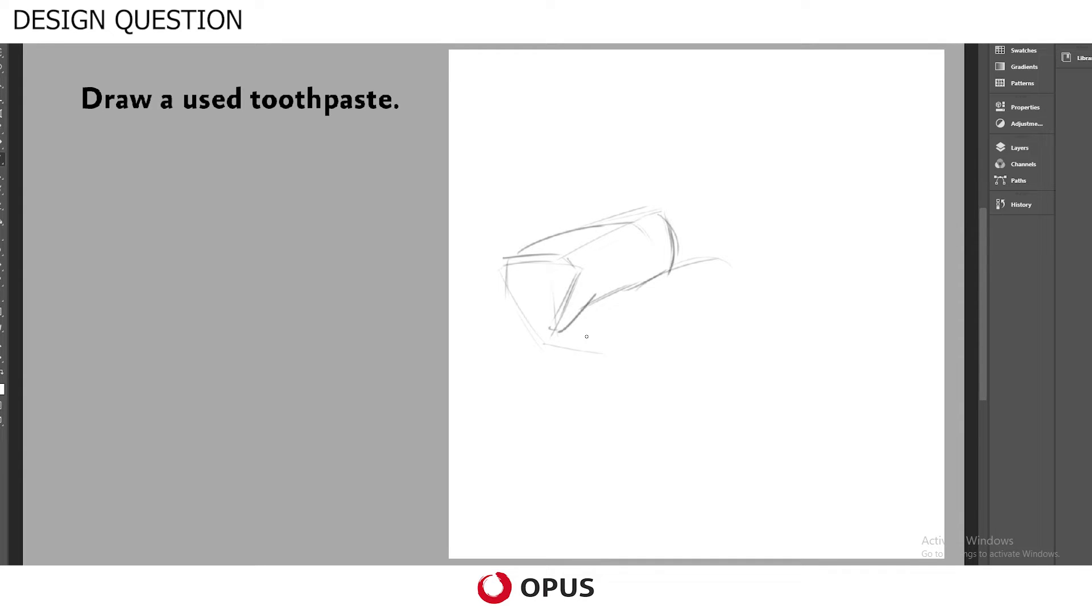
{"action": "left_click_drag", "start_coordinate": [589, 353], "coordinate": [609, 357]}
{"action": "left_click_drag", "start_coordinate": [640, 318], "coordinate": [585, 331]}
{"action": "left_click_drag", "start_coordinate": [638, 358], "coordinate": [663, 366]}
Step: Outline and darken the oval shoulder at the right end, then sketch the nozzle opening inside it
{"action": "mouse_move", "coordinate": [661, 284]}
{"action": "left_mouse_down"}
{"action": "mouse_move", "coordinate": [739, 287]}
{"action": "mouse_move", "coordinate": [700, 365]}
{"action": "mouse_move", "coordinate": [641, 316]}
{"action": "left_mouse_up"}
{"action": "mouse_move", "coordinate": [746, 276]}
{"action": "left_mouse_down"}
{"action": "mouse_move", "coordinate": [737, 342]}
{"action": "mouse_move", "coordinate": [720, 357]}
{"action": "left_mouse_up"}
{"action": "mouse_move", "coordinate": [640, 331]}
{"action": "left_mouse_down"}
{"action": "mouse_move", "coordinate": [720, 277]}
{"action": "mouse_move", "coordinate": [705, 263]}
{"action": "mouse_move", "coordinate": [746, 292]}
{"action": "mouse_move", "coordinate": [645, 327]}
{"action": "mouse_move", "coordinate": [644, 358]}
{"action": "mouse_move", "coordinate": [689, 371]}
{"action": "mouse_move", "coordinate": [743, 338]}
{"action": "left_mouse_up"}
{"action": "left_click_drag", "start_coordinate": [637, 359], "coordinate": [666, 373]}
{"action": "mouse_move", "coordinate": [563, 227]}
{"action": "left_mouse_down"}
{"action": "mouse_move", "coordinate": [629, 208]}
{"action": "mouse_move", "coordinate": [678, 233]}
{"action": "left_mouse_up"}
{"action": "left_click_drag", "start_coordinate": [709, 300], "coordinate": [705, 336]}
{"action": "mouse_move", "coordinate": [730, 299]}
{"action": "left_mouse_down"}
{"action": "mouse_move", "coordinate": [760, 316]}
{"action": "mouse_move", "coordinate": [744, 297]}
{"action": "mouse_move", "coordinate": [763, 324]}
{"action": "mouse_move", "coordinate": [751, 300]}
{"action": "mouse_move", "coordinate": [717, 297]}
{"action": "mouse_move", "coordinate": [716, 319]}
{"action": "mouse_move", "coordinate": [738, 320]}
{"action": "mouse_move", "coordinate": [718, 330]}
{"action": "mouse_move", "coordinate": [747, 332]}
{"action": "mouse_move", "coordinate": [710, 308]}
{"action": "mouse_move", "coordinate": [714, 294]}
{"action": "mouse_move", "coordinate": [740, 324]}
{"action": "mouse_move", "coordinate": [761, 328]}
{"action": "mouse_move", "coordinate": [718, 300]}
{"action": "mouse_move", "coordinate": [750, 295]}
{"action": "mouse_move", "coordinate": [763, 325]}
{"action": "mouse_move", "coordinate": [753, 287]}
{"action": "mouse_move", "coordinate": [737, 332]}
{"action": "left_mouse_up"}
Step: Retrace the nozzle's left ring, then fade out the dark nozzle rings with a resized eraser
{"action": "mouse_move", "coordinate": [718, 296]}
{"action": "left_mouse_down"}
{"action": "mouse_move", "coordinate": [721, 334]}
{"action": "mouse_move", "coordinate": [750, 328]}
{"action": "mouse_move", "coordinate": [725, 293]}
{"action": "mouse_move", "coordinate": [717, 323]}
{"action": "mouse_move", "coordinate": [714, 297]}
{"action": "left_mouse_up"}
{"action": "left_click", "coordinate": [12, 200]}
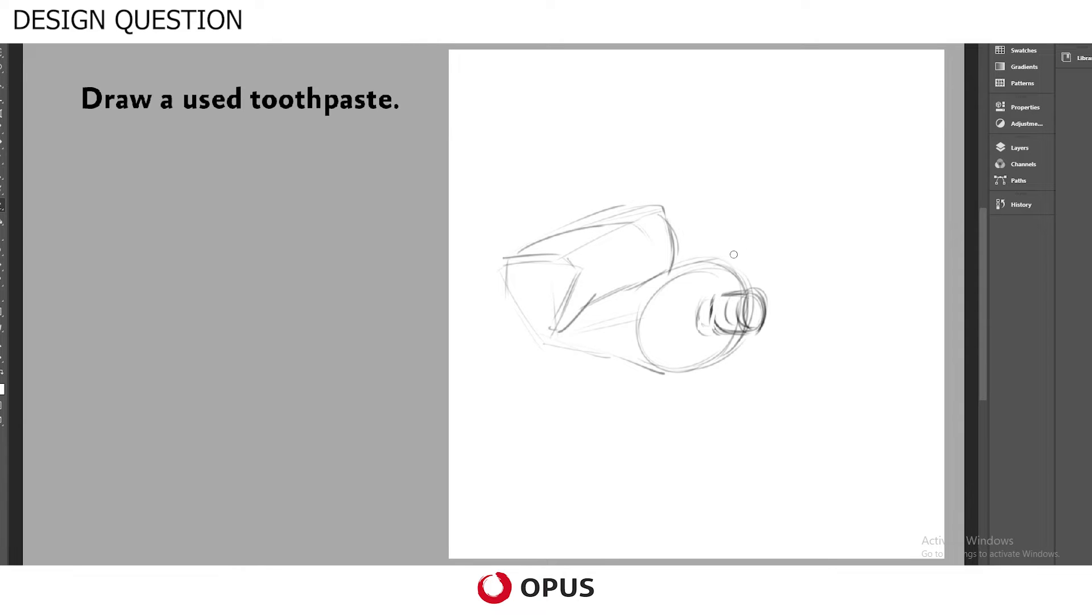
{"action": "key", "text": "["}
{"action": "key", "text": "]"}
{"action": "mouse_move", "coordinate": [719, 301]}
{"action": "left_mouse_down"}
{"action": "mouse_move", "coordinate": [721, 338]}
{"action": "mouse_move", "coordinate": [759, 295]}
{"action": "mouse_move", "coordinate": [741, 306]}
{"action": "mouse_move", "coordinate": [742, 331]}
{"action": "mouse_move", "coordinate": [727, 331]}
{"action": "mouse_move", "coordinate": [729, 300]}
{"action": "mouse_move", "coordinate": [743, 298]}
{"action": "mouse_move", "coordinate": [712, 327]}
{"action": "mouse_move", "coordinate": [723, 304]}
{"action": "mouse_move", "coordinate": [702, 297]}
{"action": "mouse_move", "coordinate": [728, 330]}
{"action": "mouse_move", "coordinate": [756, 330]}
{"action": "mouse_move", "coordinate": [748, 302]}
{"action": "mouse_move", "coordinate": [731, 303]}
{"action": "mouse_move", "coordinate": [762, 309]}
{"action": "left_mouse_up"}
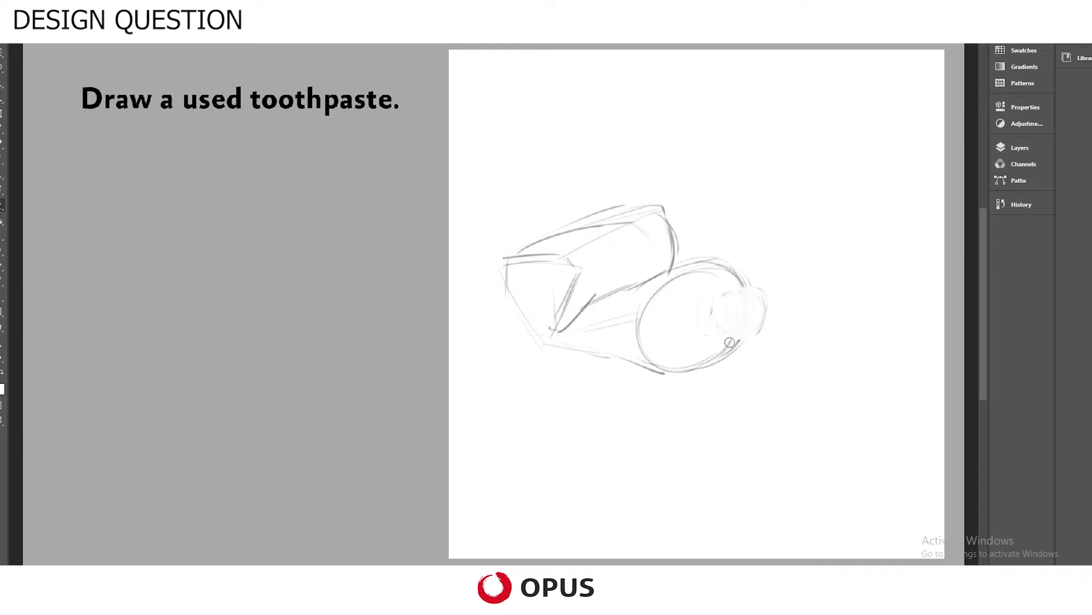
Step: Redraw the nozzle with an open rim, bottom edge and three thread lines, and darken the shoulder oval
{"action": "key", "text": "b"}
{"action": "mouse_move", "coordinate": [719, 299]}
{"action": "left_mouse_down"}
{"action": "mouse_move", "coordinate": [720, 290]}
{"action": "mouse_move", "coordinate": [715, 332]}
{"action": "left_mouse_up"}
{"action": "left_click_drag", "start_coordinate": [754, 291], "coordinate": [757, 294]}
{"action": "mouse_move", "coordinate": [719, 331]}
{"action": "left_mouse_down"}
{"action": "mouse_move", "coordinate": [748, 337]}
{"action": "mouse_move", "coordinate": [744, 303]}
{"action": "mouse_move", "coordinate": [773, 314]}
{"action": "mouse_move", "coordinate": [746, 336]}
{"action": "left_mouse_up"}
{"action": "left_click_drag", "start_coordinate": [721, 291], "coordinate": [720, 334]}
{"action": "left_click_drag", "start_coordinate": [729, 290], "coordinate": [734, 334]}
{"action": "left_click_drag", "start_coordinate": [740, 297], "coordinate": [739, 331]}
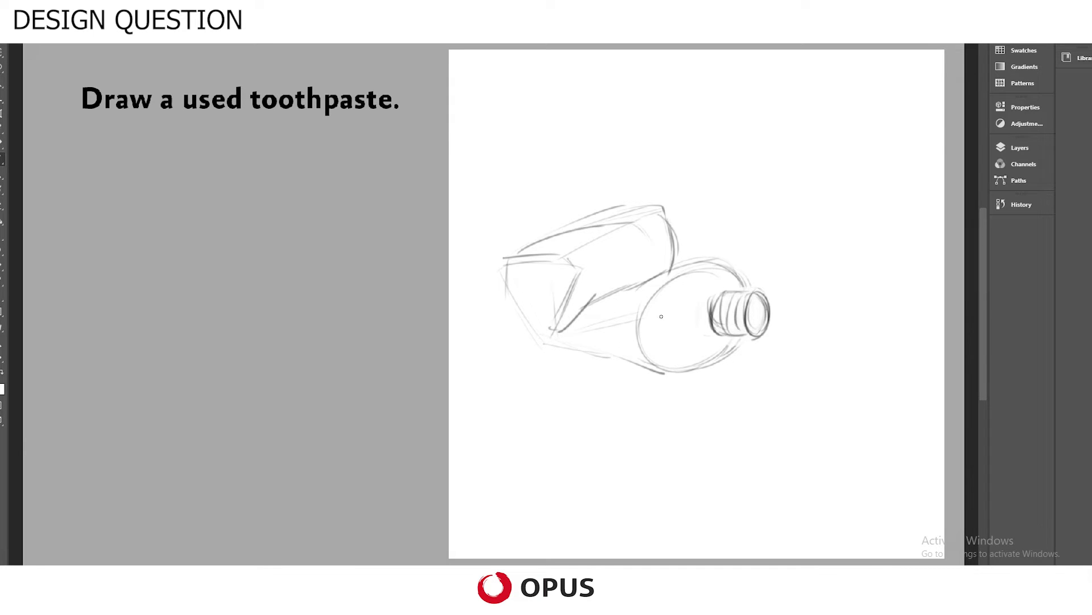
{"action": "mouse_move", "coordinate": [653, 300]}
{"action": "left_mouse_down"}
{"action": "mouse_move", "coordinate": [674, 273]}
{"action": "mouse_move", "coordinate": [738, 260]}
{"action": "left_mouse_up"}
{"action": "mouse_move", "coordinate": [673, 273]}
{"action": "left_mouse_down"}
{"action": "mouse_move", "coordinate": [645, 327]}
{"action": "mouse_move", "coordinate": [664, 371]}
{"action": "mouse_move", "coordinate": [707, 365]}
{"action": "left_mouse_up"}
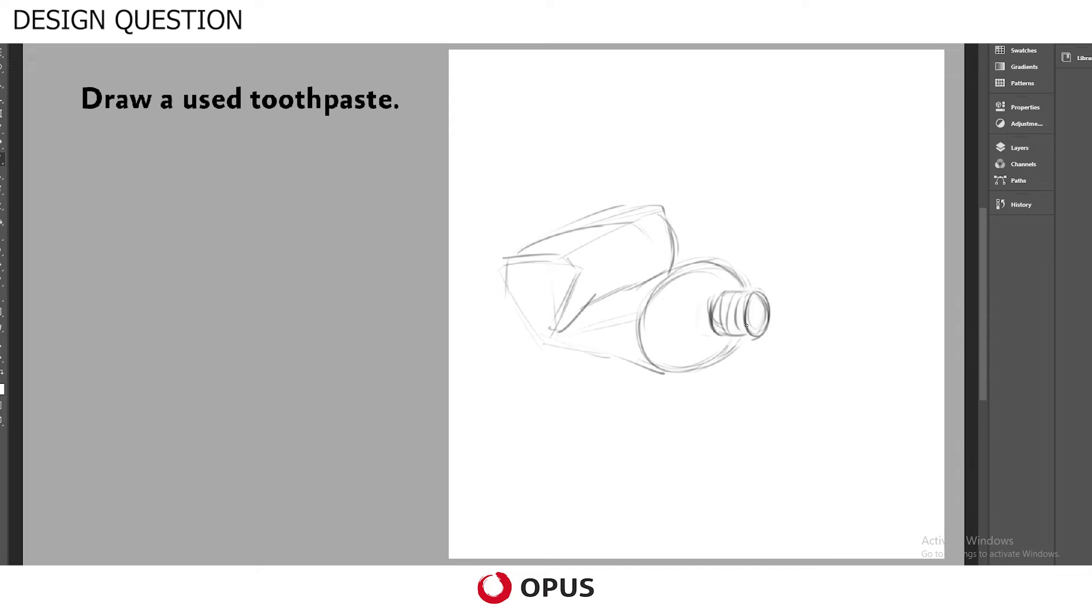
Step: Outline the nozzle's open rim and draw a wavy paste ribbon flowing out with a curled end
{"action": "mouse_move", "coordinate": [750, 296]}
{"action": "left_mouse_down"}
{"action": "mouse_move", "coordinate": [779, 312]}
{"action": "mouse_move", "coordinate": [771, 369]}
{"action": "left_mouse_up"}
{"action": "mouse_move", "coordinate": [771, 307]}
{"action": "left_mouse_down"}
{"action": "mouse_move", "coordinate": [795, 349]}
{"action": "mouse_move", "coordinate": [761, 336]}
{"action": "mouse_move", "coordinate": [772, 369]}
{"action": "mouse_move", "coordinate": [801, 377]}
{"action": "mouse_move", "coordinate": [817, 337]}
{"action": "mouse_move", "coordinate": [852, 355]}
{"action": "left_mouse_up"}
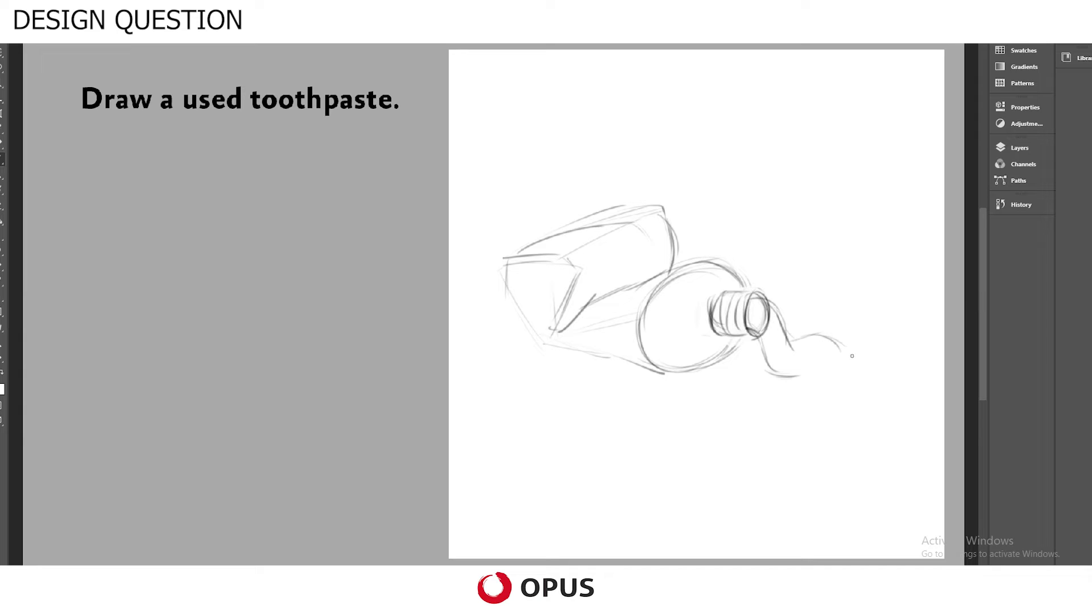
{"action": "left_click_drag", "start_coordinate": [786, 376], "coordinate": [835, 365]}
{"action": "mouse_move", "coordinate": [826, 332]}
{"action": "left_mouse_down"}
{"action": "mouse_move", "coordinate": [857, 358]}
{"action": "mouse_move", "coordinate": [833, 372]}
{"action": "mouse_move", "coordinate": [836, 388]}
{"action": "left_mouse_up"}
{"action": "mouse_move", "coordinate": [832, 335]}
{"action": "left_mouse_down"}
{"action": "mouse_move", "coordinate": [862, 376]}
{"action": "mouse_move", "coordinate": [836, 392]}
{"action": "mouse_move", "coordinate": [870, 380]}
{"action": "mouse_move", "coordinate": [840, 370]}
{"action": "mouse_move", "coordinate": [868, 363]}
{"action": "mouse_move", "coordinate": [838, 394]}
{"action": "mouse_move", "coordinate": [830, 382]}
{"action": "mouse_move", "coordinate": [861, 371]}
{"action": "left_mouse_up"}
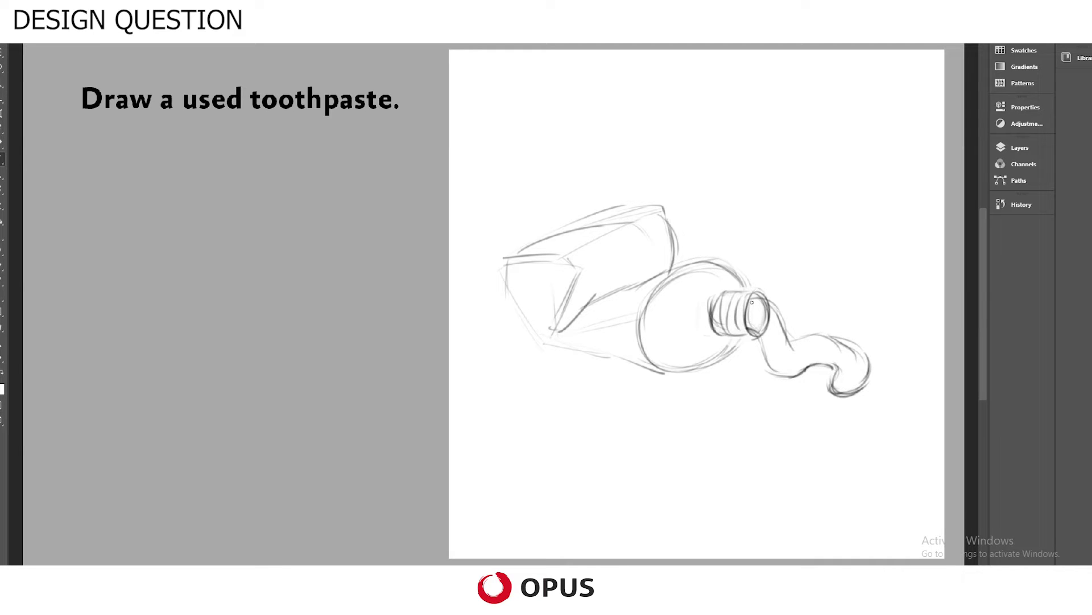
Step: Darken the nozzle rim's top, the tube's bottom line, and the squeezed end's left and top edges
{"action": "left_click_drag", "start_coordinate": [752, 302], "coordinate": [770, 301]}
{"action": "left_click_drag", "start_coordinate": [664, 373], "coordinate": [569, 370]}
{"action": "mouse_move", "coordinate": [510, 270]}
{"action": "left_mouse_down"}
{"action": "mouse_move", "coordinate": [503, 289]}
{"action": "mouse_move", "coordinate": [518, 262]}
{"action": "mouse_move", "coordinate": [562, 261]}
{"action": "mouse_move", "coordinate": [578, 300]}
{"action": "mouse_move", "coordinate": [558, 327]}
{"action": "mouse_move", "coordinate": [561, 293]}
{"action": "mouse_move", "coordinate": [564, 304]}
{"action": "left_mouse_up"}
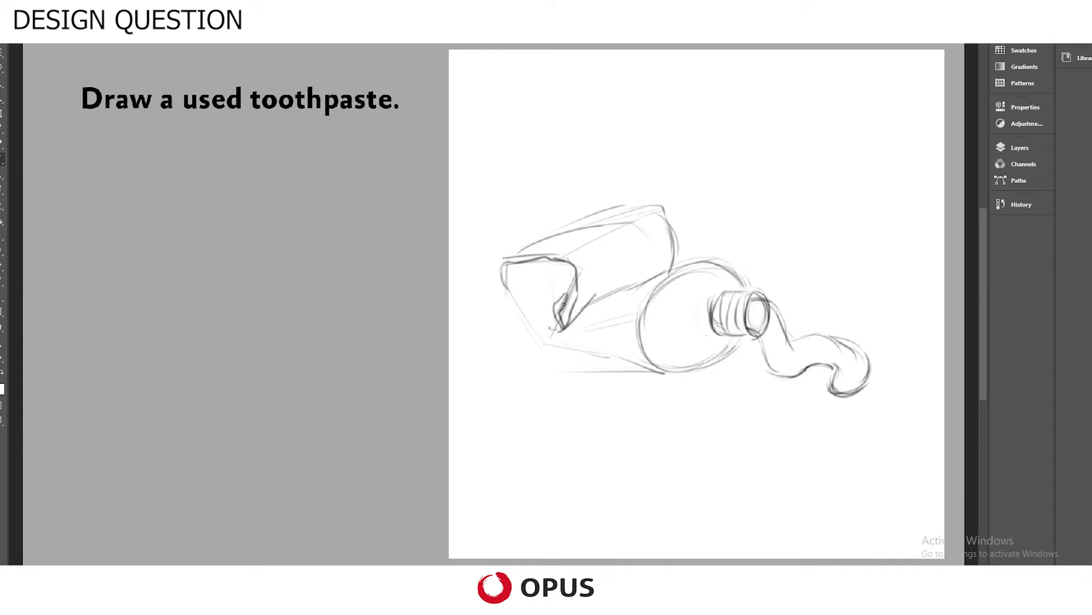
Step: Darken the squeezed end's right edge, add a diagonal crease across the body, and darken the bottom edge
{"action": "mouse_move", "coordinate": [563, 257]}
{"action": "left_mouse_down"}
{"action": "mouse_move", "coordinate": [564, 302]}
{"action": "mouse_move", "coordinate": [578, 280]}
{"action": "mouse_move", "coordinate": [569, 323]}
{"action": "left_mouse_up"}
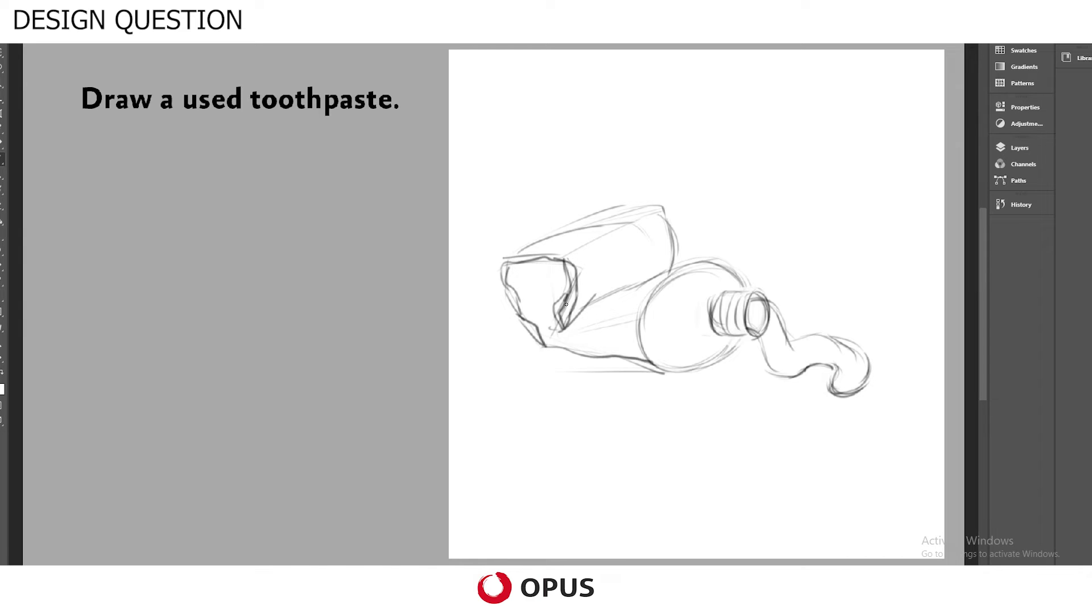
{"action": "left_click_drag", "start_coordinate": [552, 345], "coordinate": [648, 284]}
{"action": "mouse_move", "coordinate": [592, 345]}
{"action": "left_mouse_down"}
{"action": "mouse_move", "coordinate": [635, 333]}
{"action": "mouse_move", "coordinate": [670, 372]}
{"action": "left_mouse_up"}
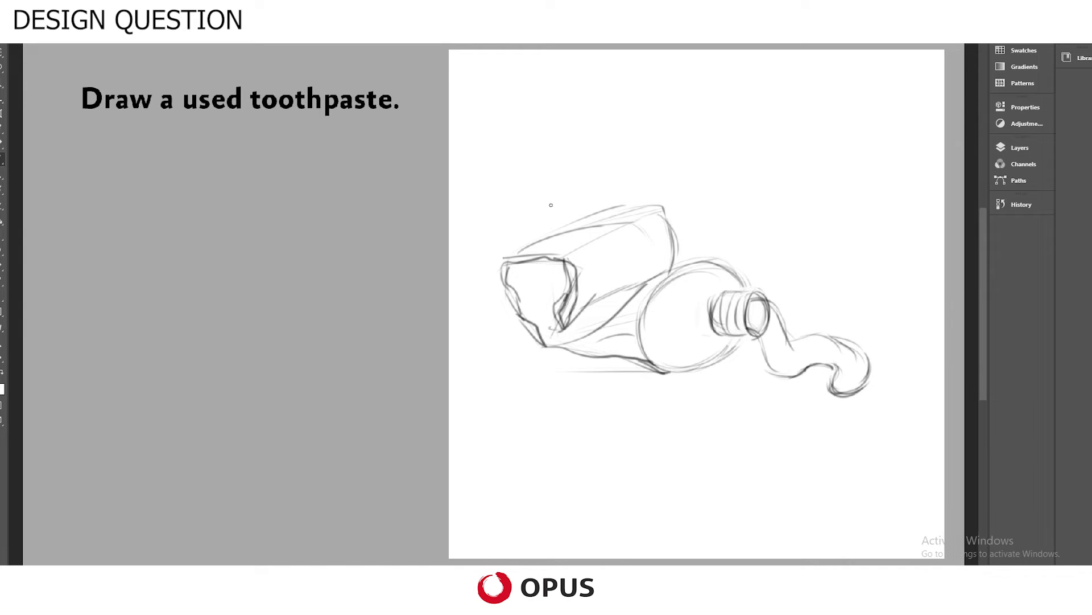